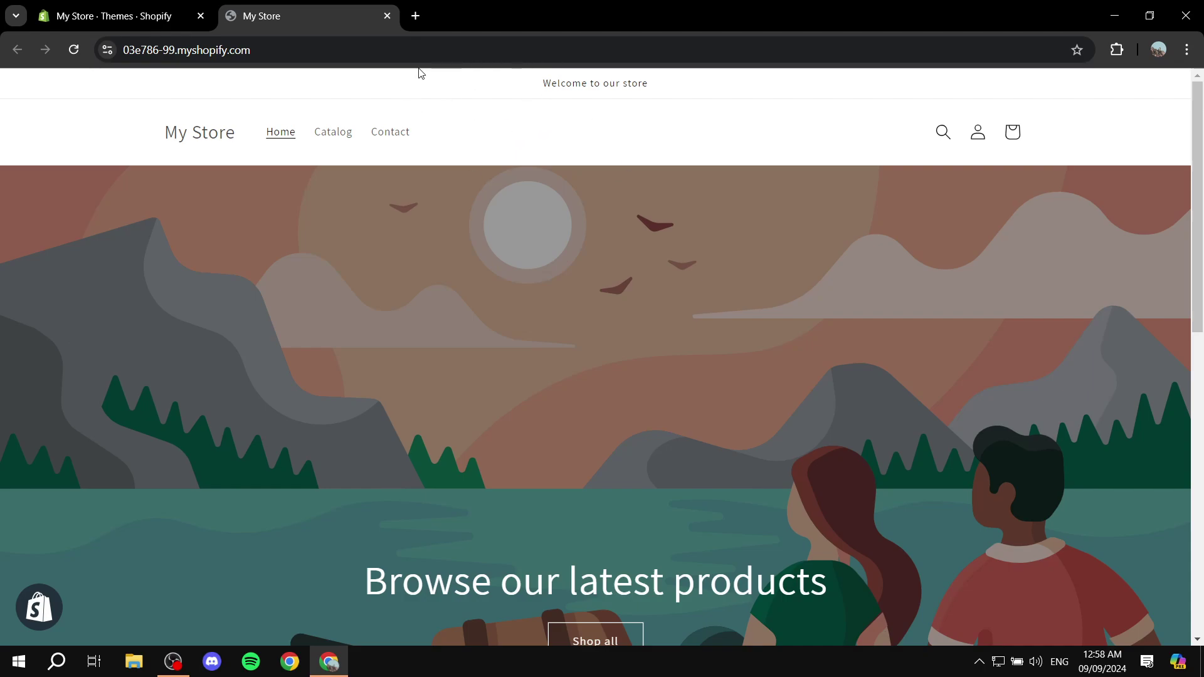
- Close the storefront preview and open the Dawn theme in the theme editor from Online Store > Themes
left_click(388, 17)
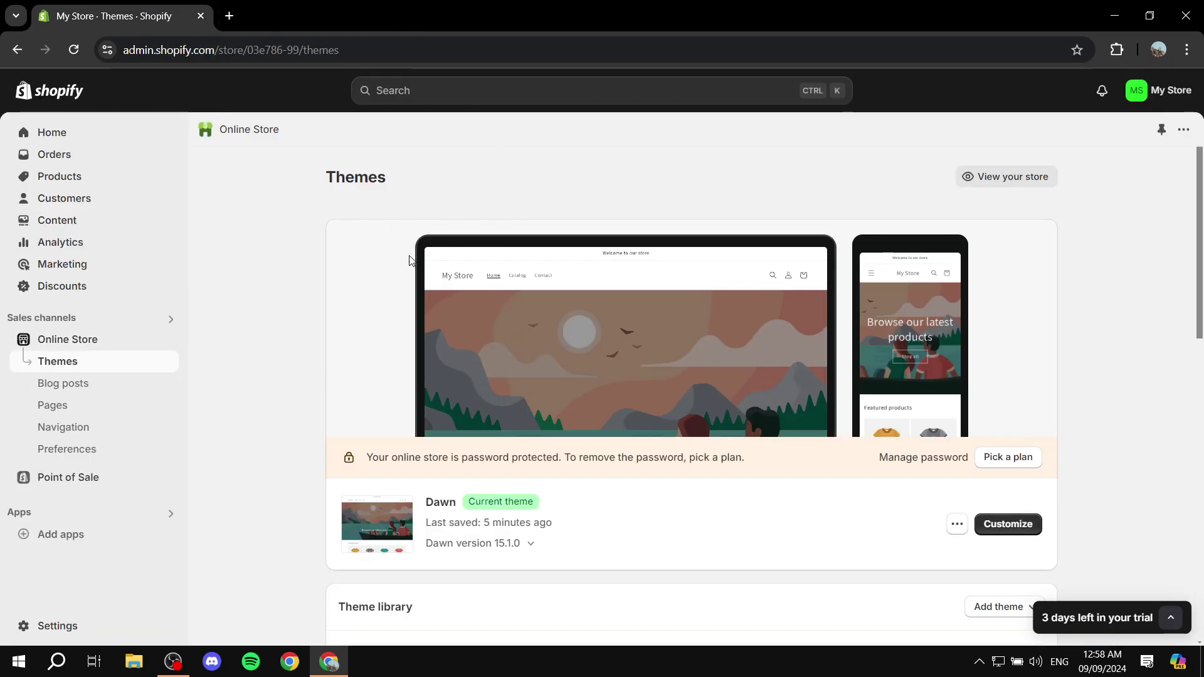
left_click(94, 339)
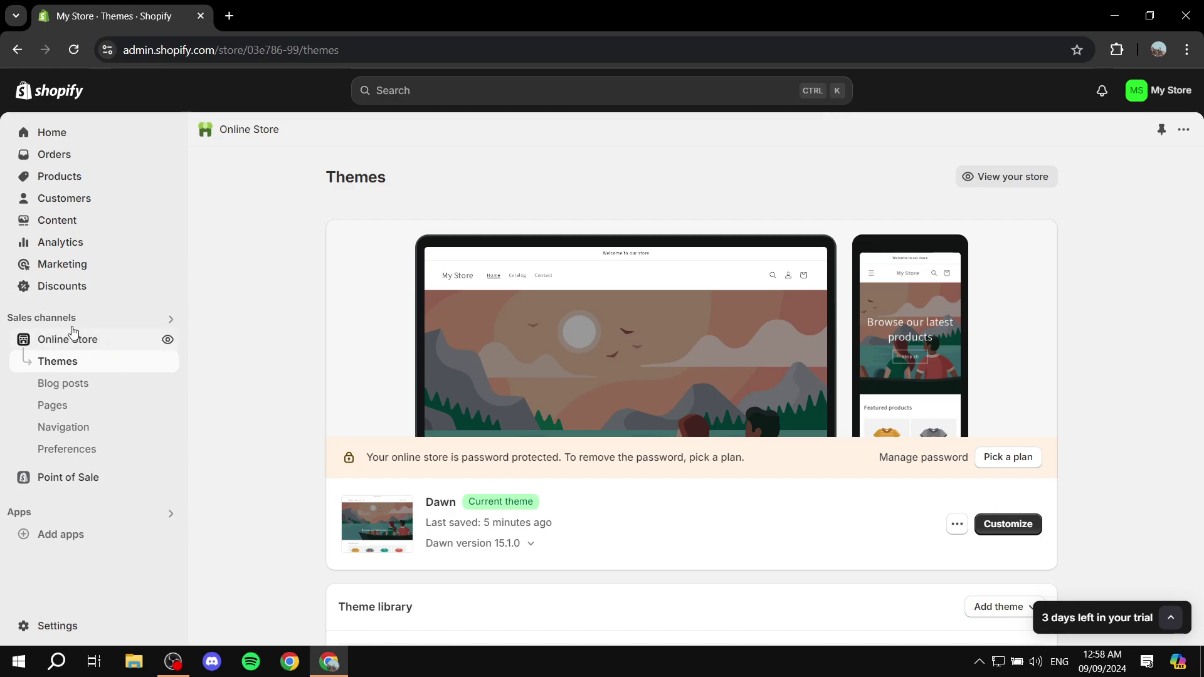
left_click(43, 367)
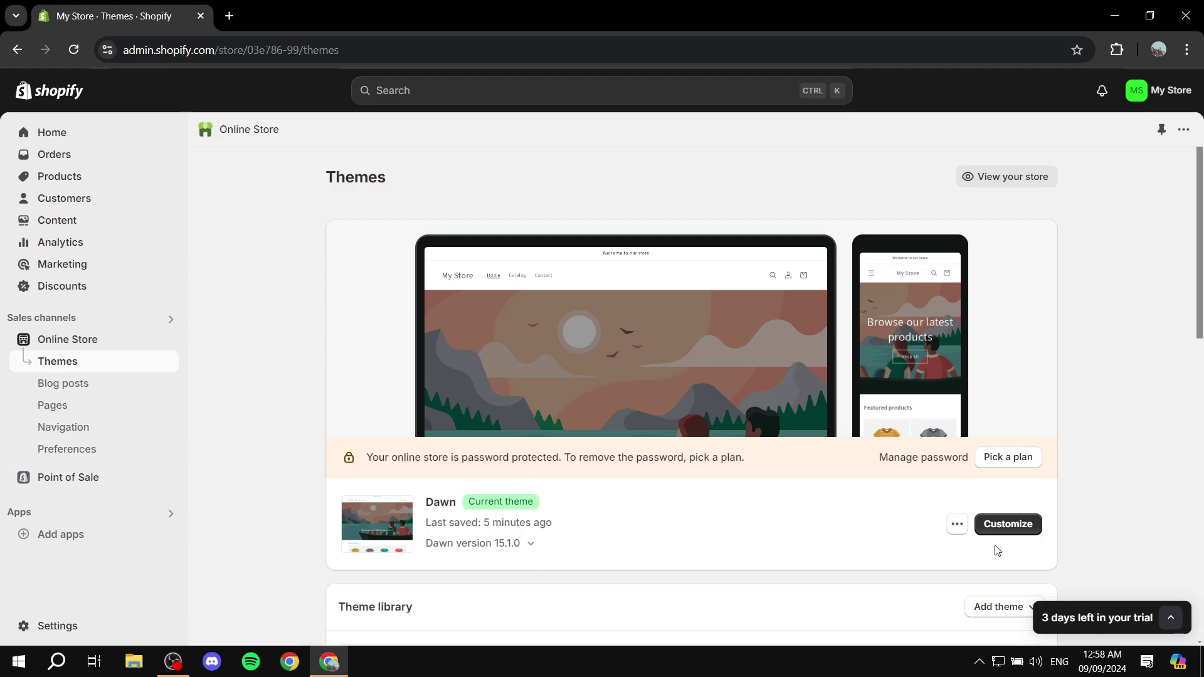
left_click(1005, 527)
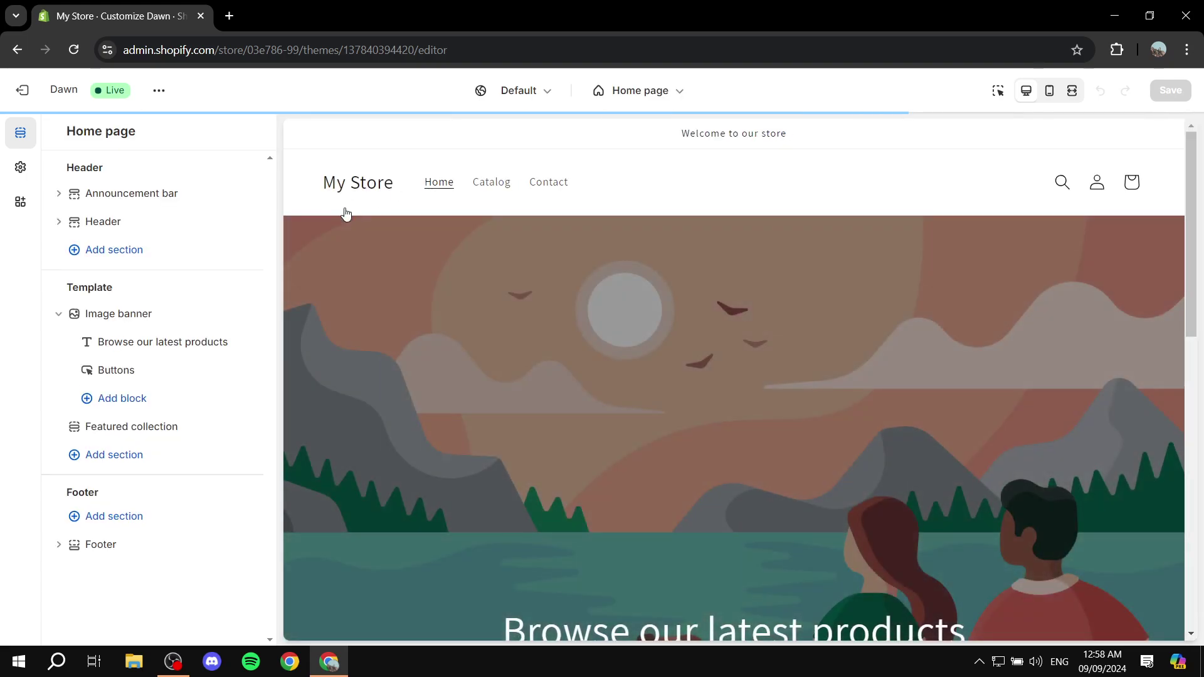
- Open the Logo image picker from Theme settings > Logo
left_click(17, 170)
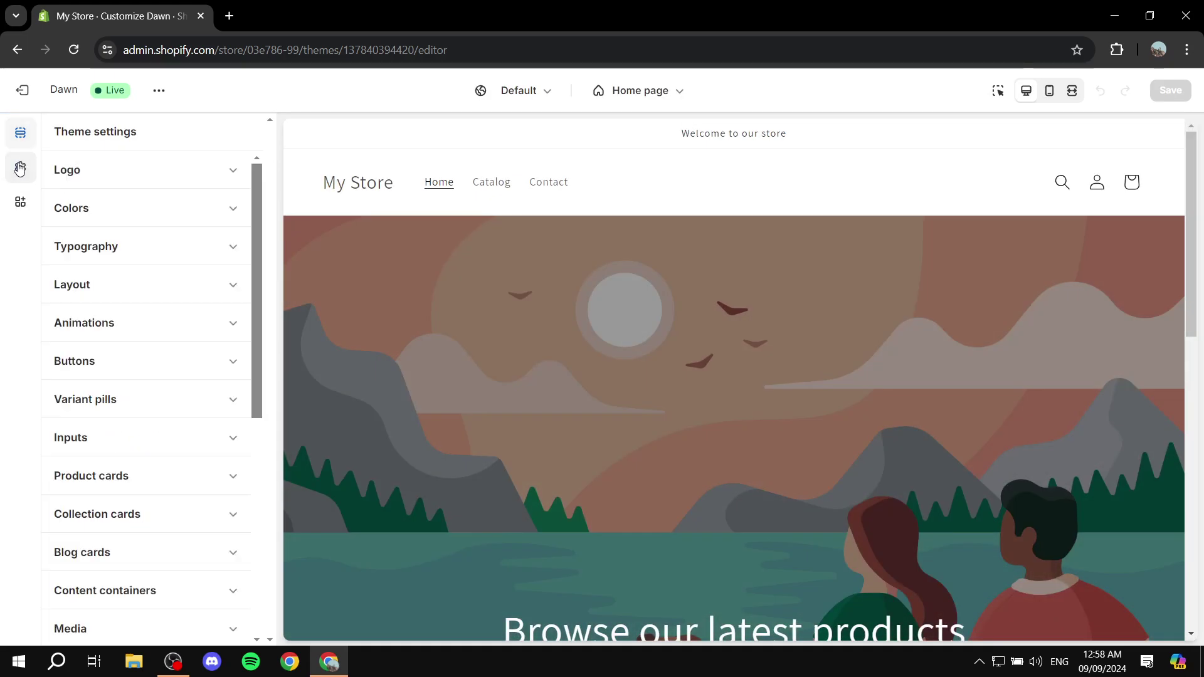
left_click(232, 171)
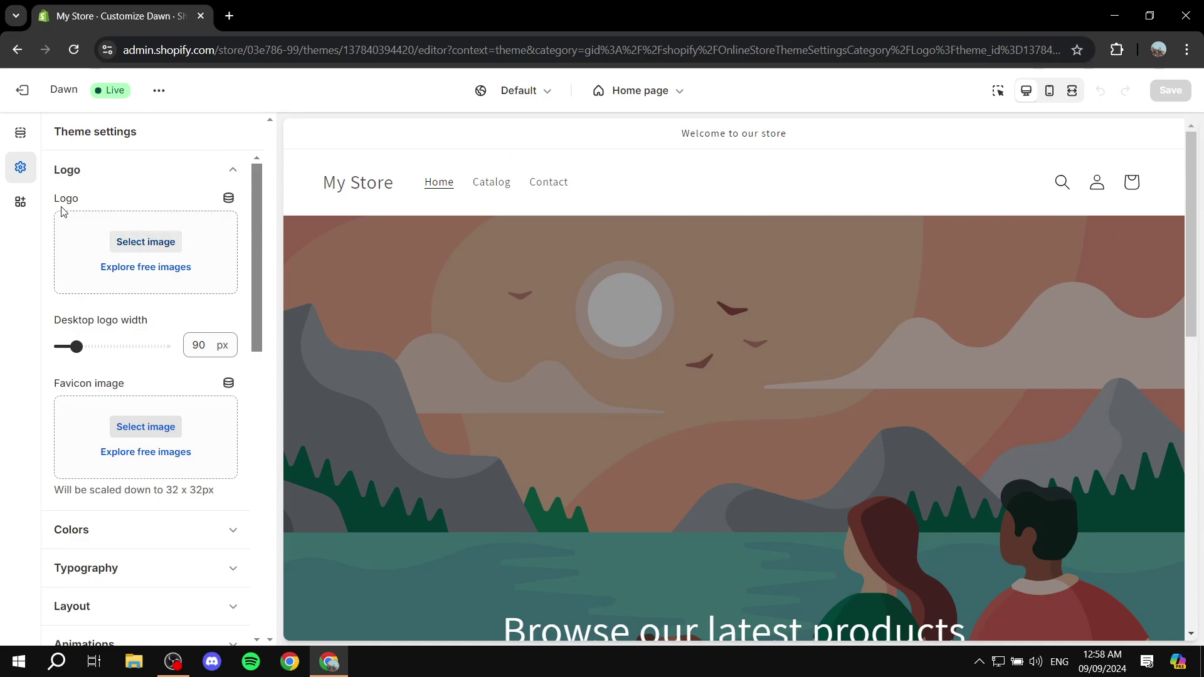
left_click(150, 248)
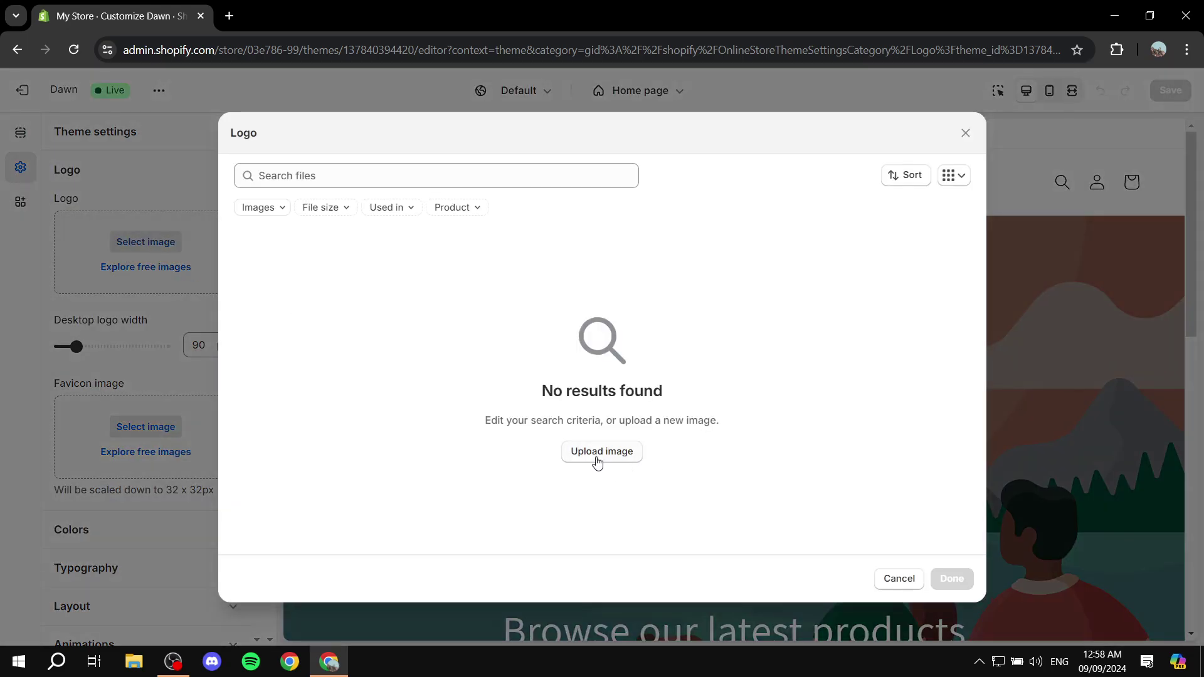
- Upload Tutorial.png and confirm it as the header logo
left_click(601, 452)
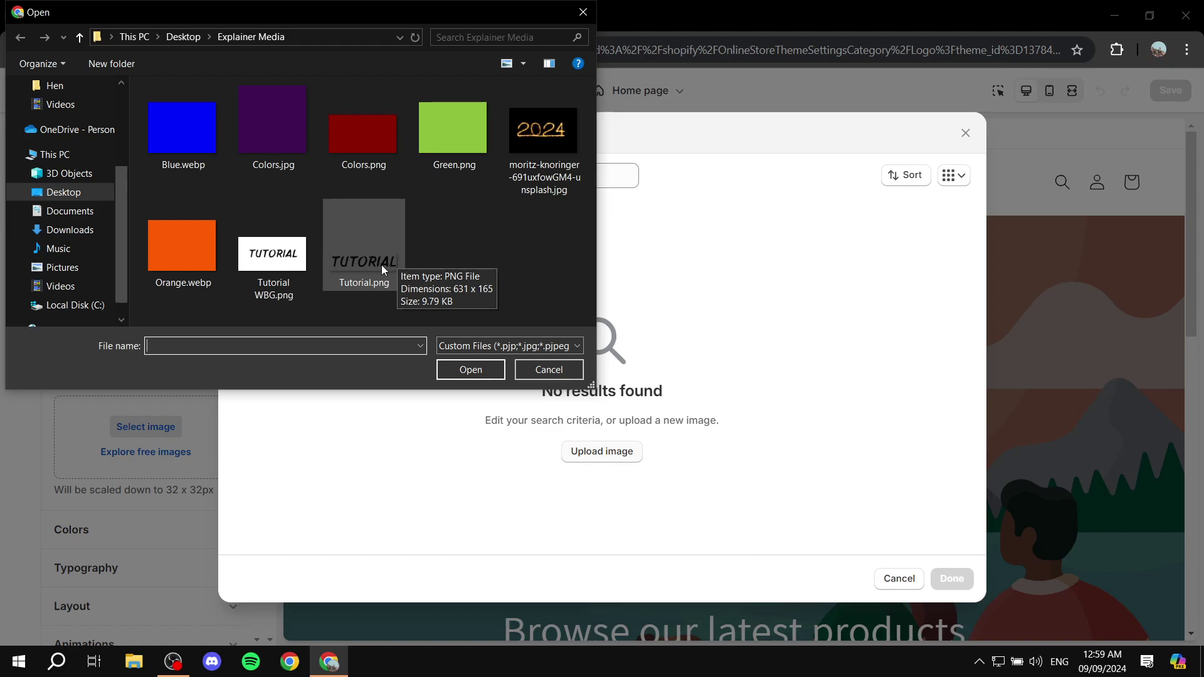
double_click(381, 265)
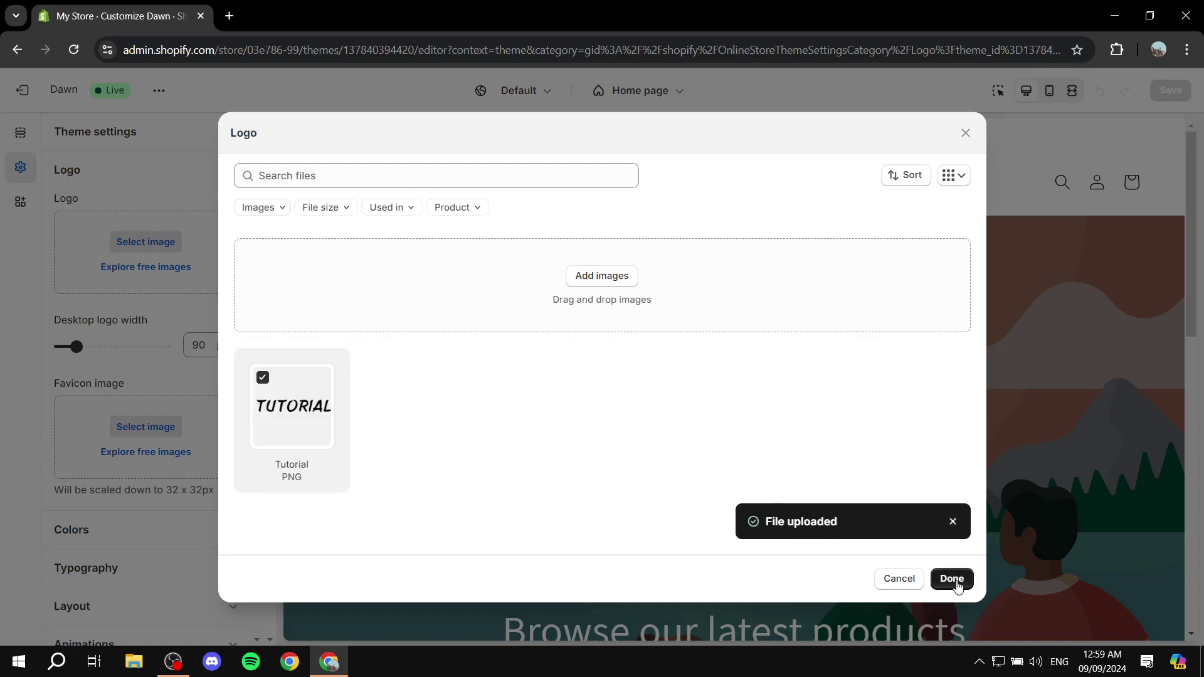
left_click(951, 578)
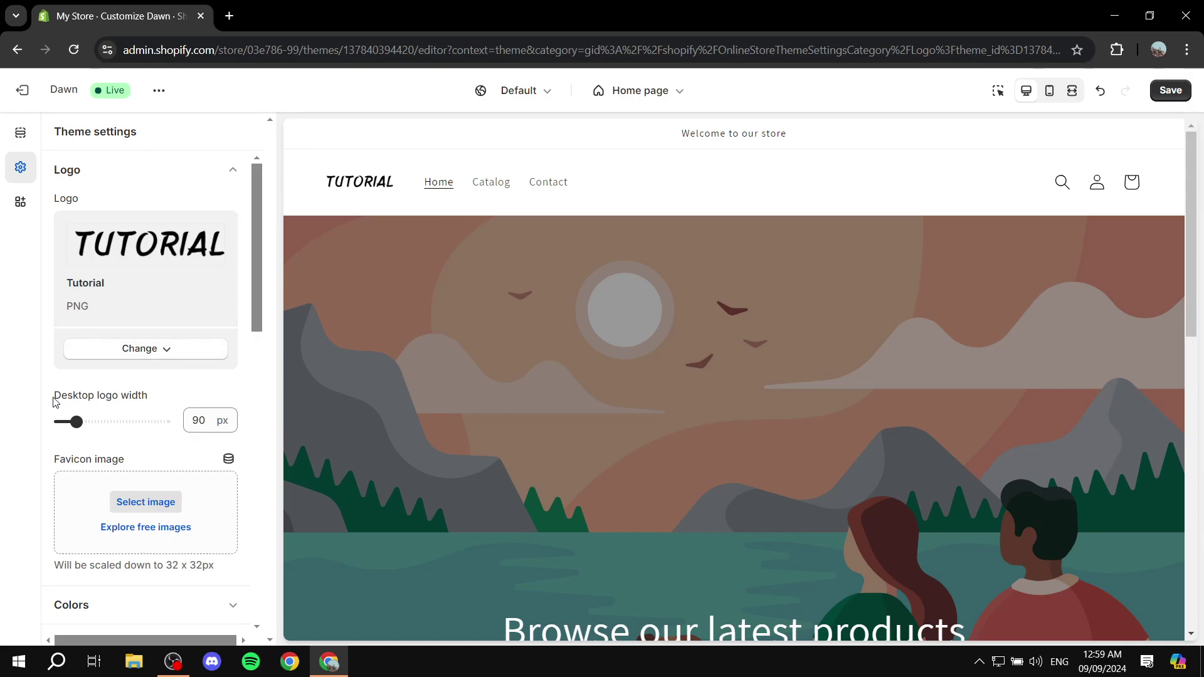
- Set the desktop logo width to 130 px and collapse the Logo settings
left_click_drag(54, 402, 158, 402)
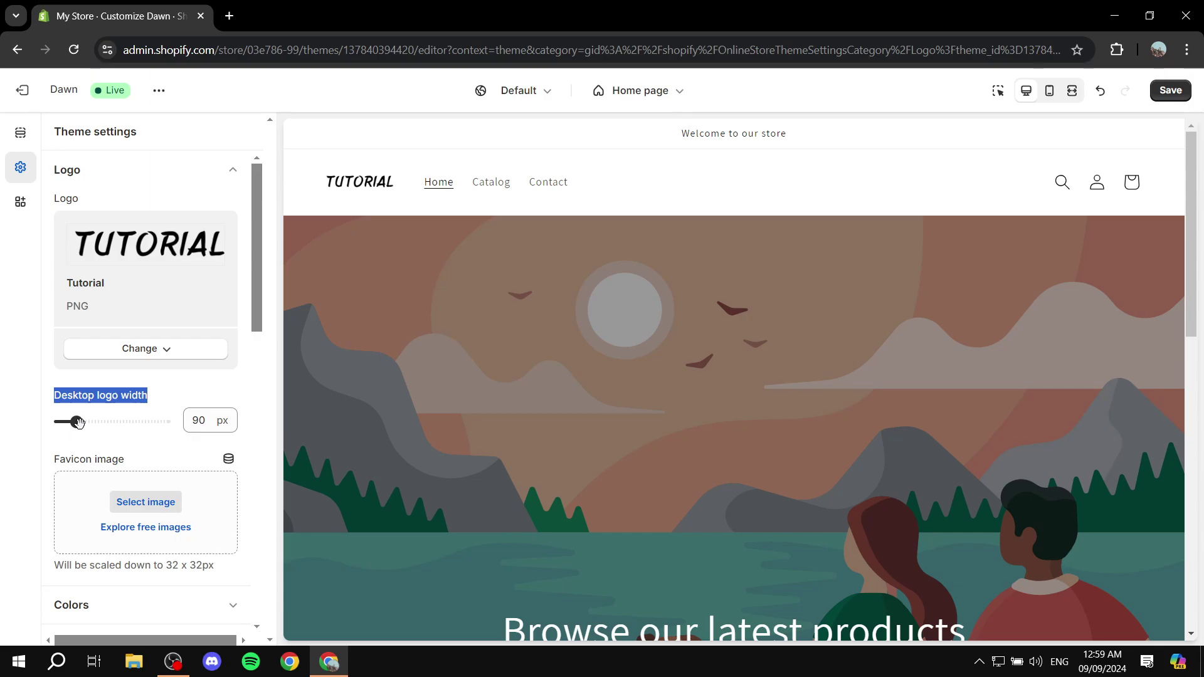
left_click_drag(76, 421, 110, 424)
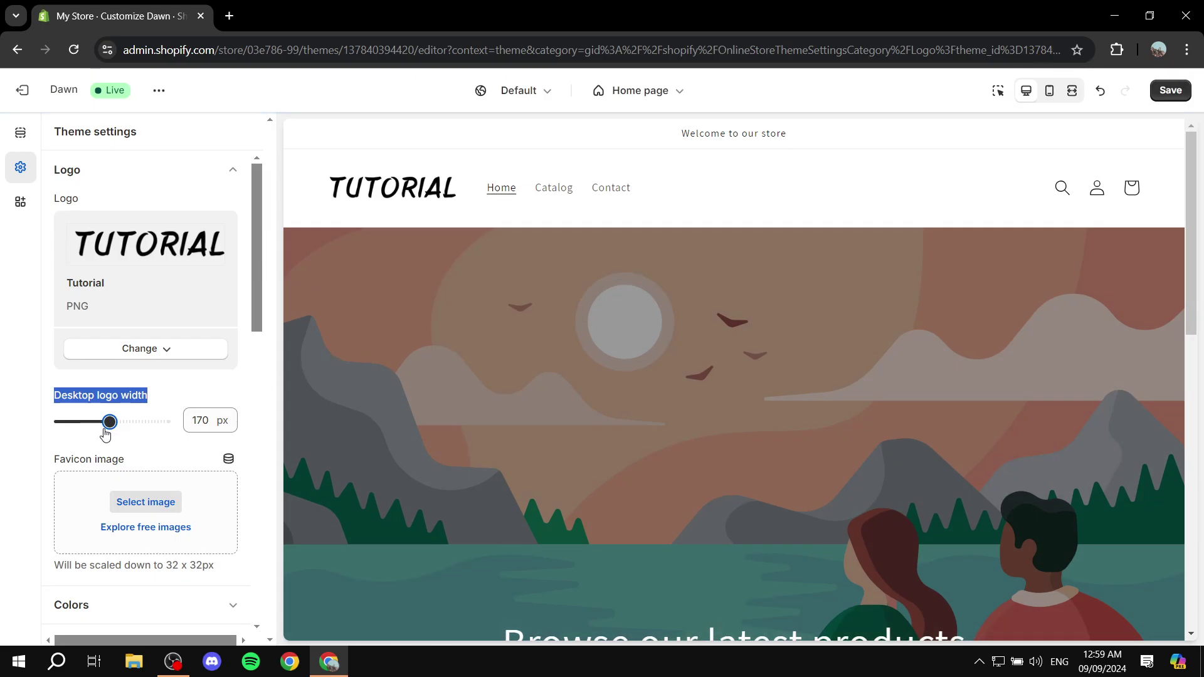
left_click_drag(109, 423, 93, 426)
left_click(193, 399)
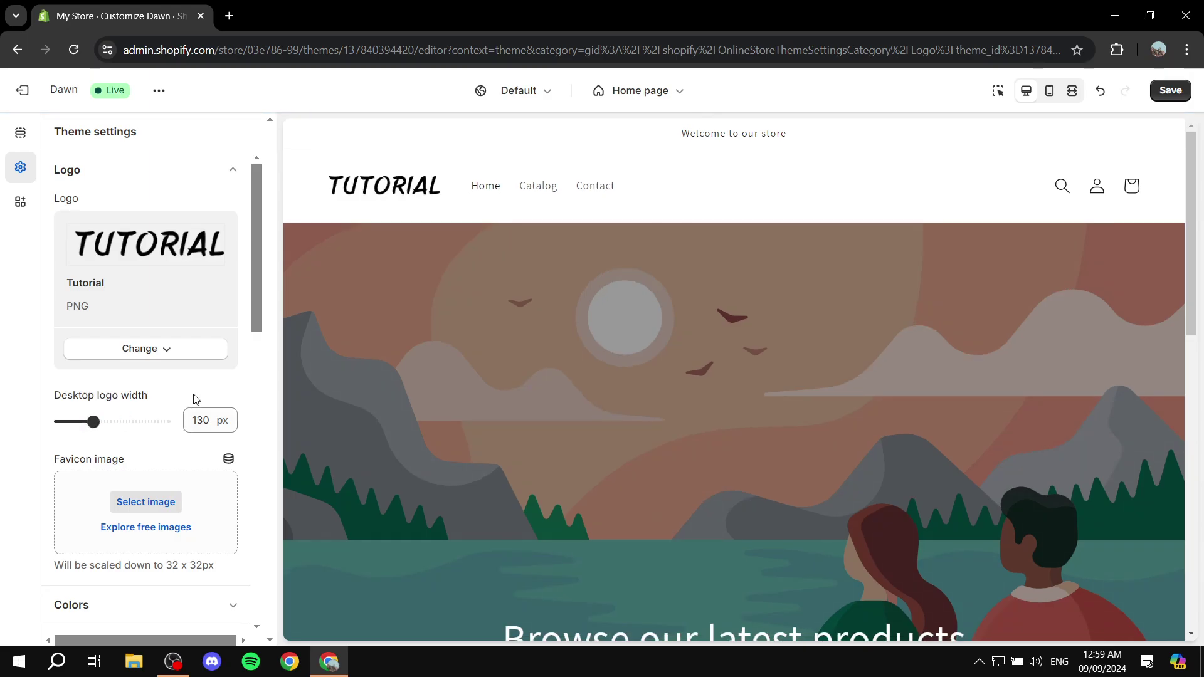
scroll(194, 405, "down", 4)
scroll(188, 382, "up", 4)
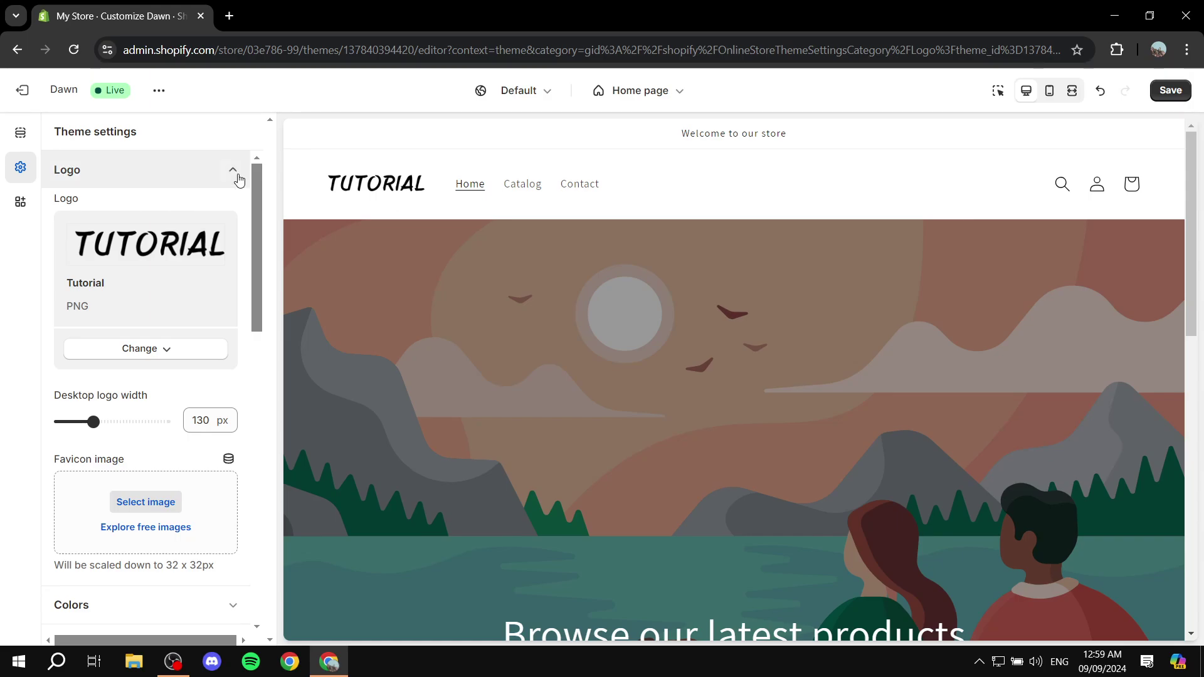
left_click(233, 168)
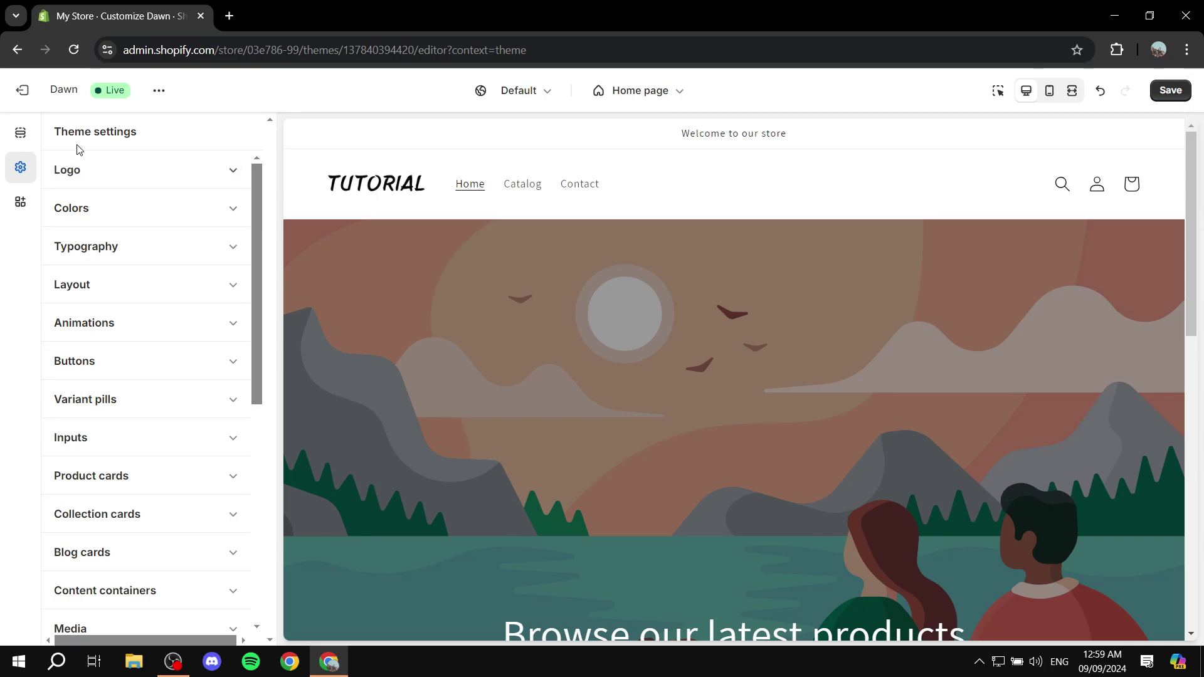
- Set the Header section's desktop logo position to Middle center
left_click(19, 135)
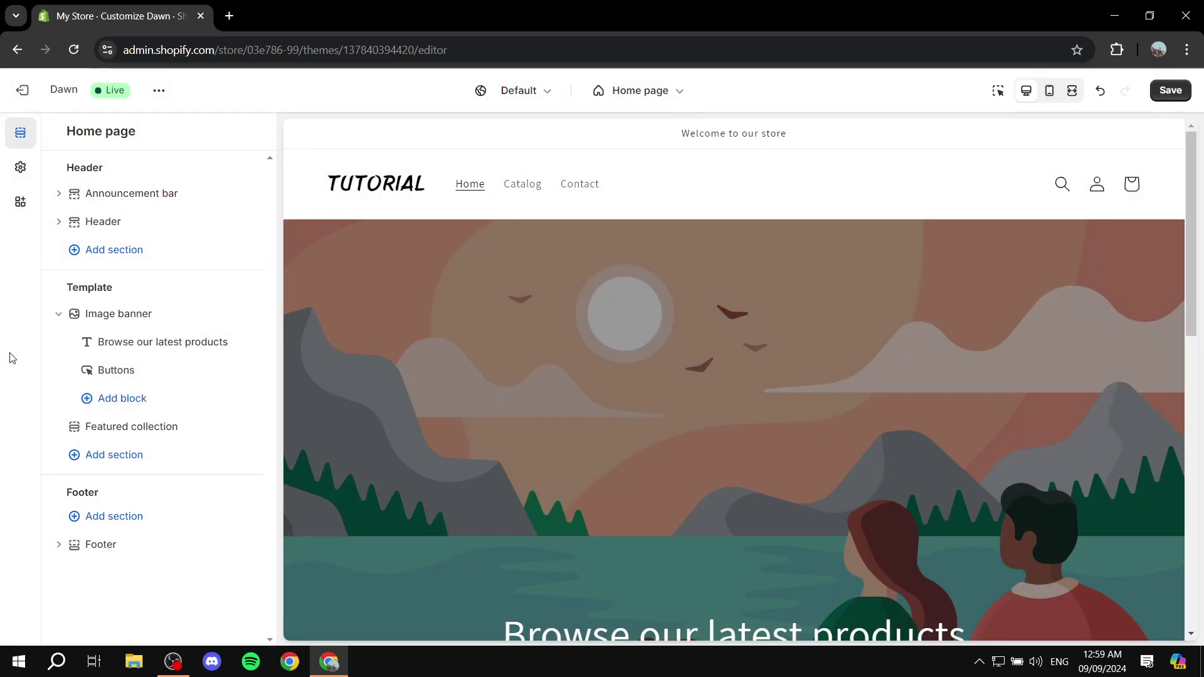
left_click(121, 222)
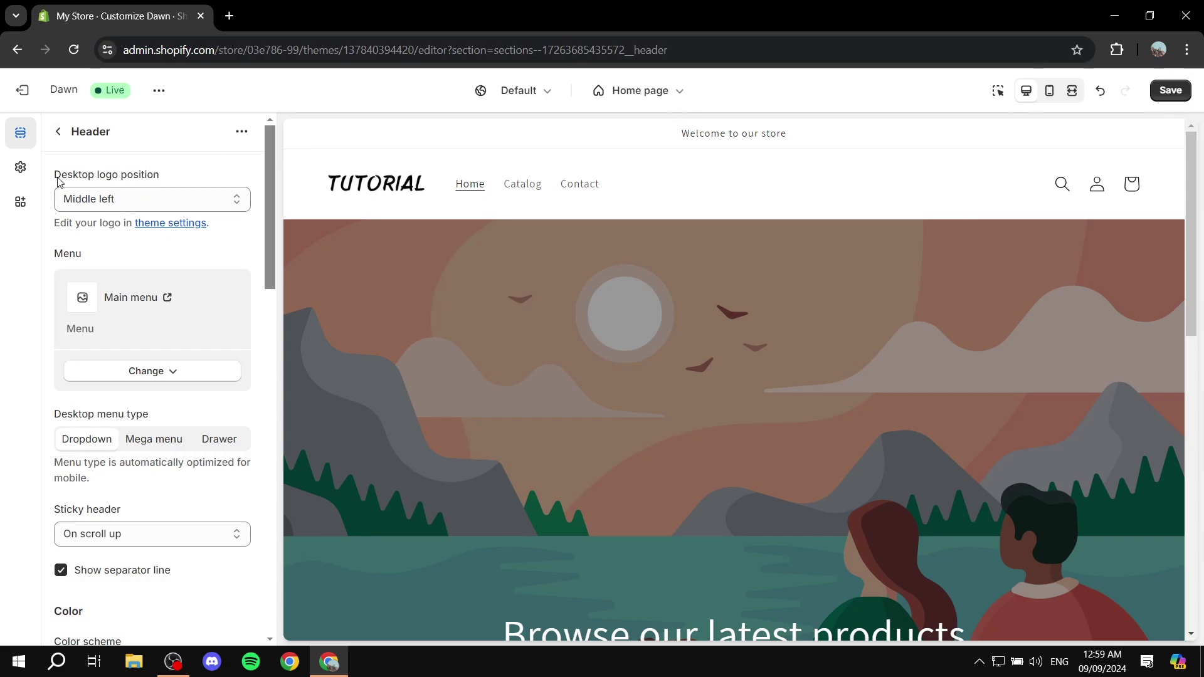
left_click_drag(57, 181, 180, 181)
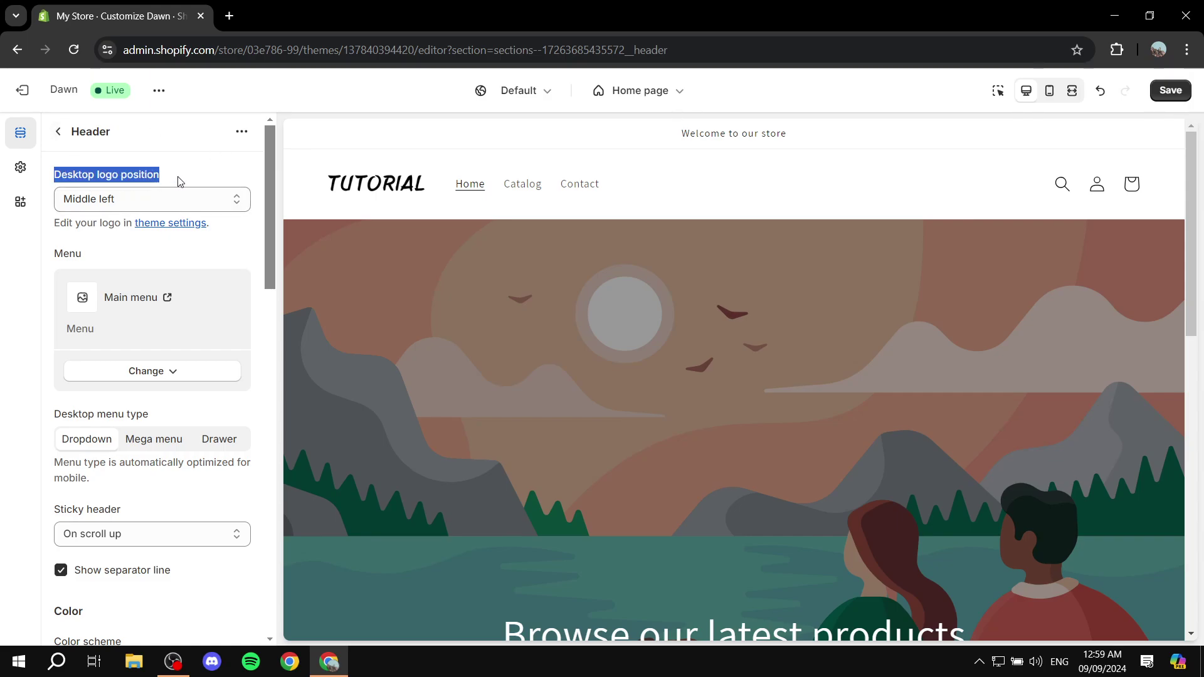
left_click(180, 182)
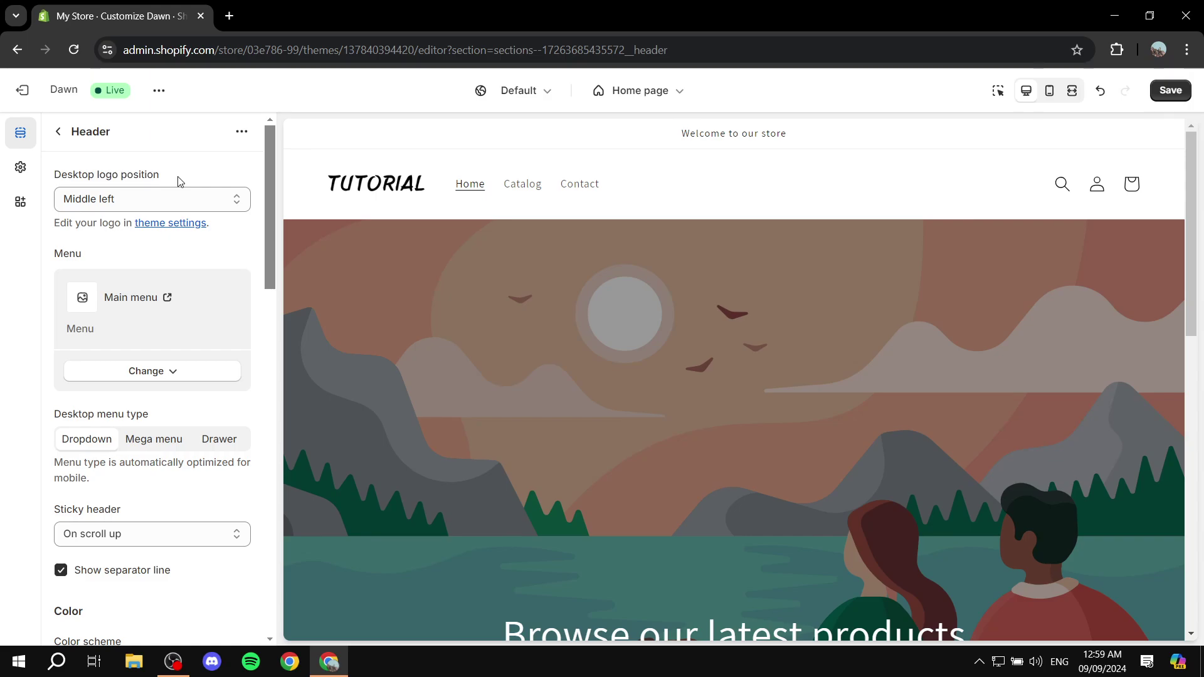
left_click(229, 198)
left_click(153, 242)
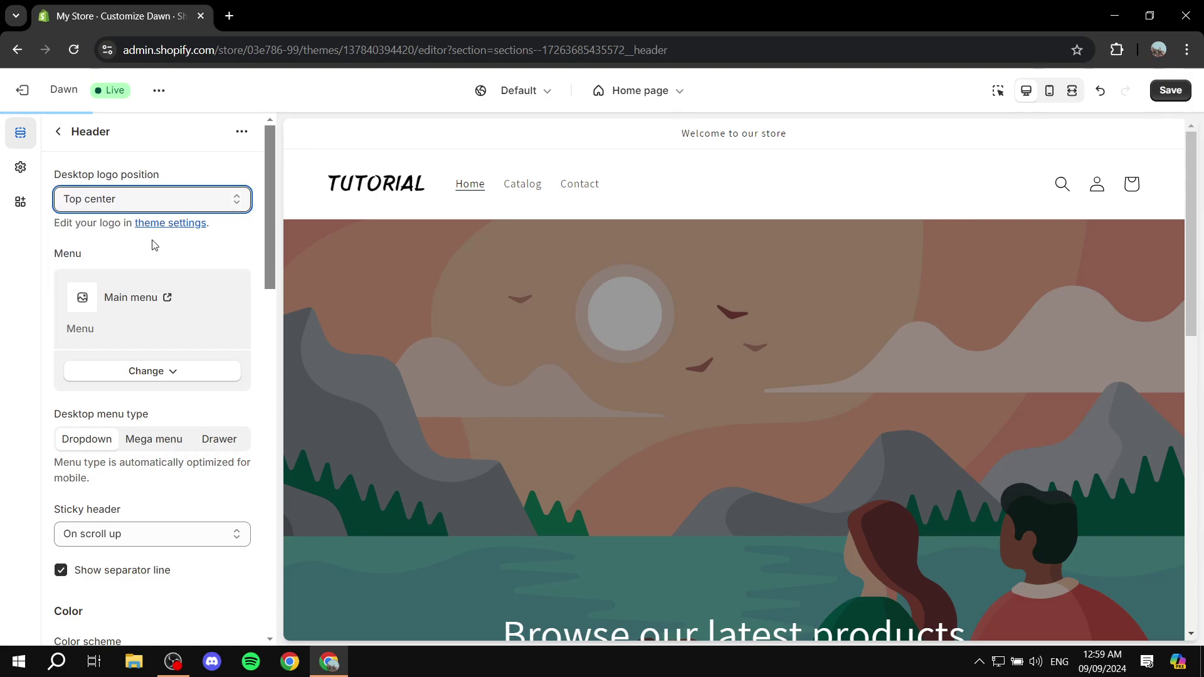
left_click(195, 198)
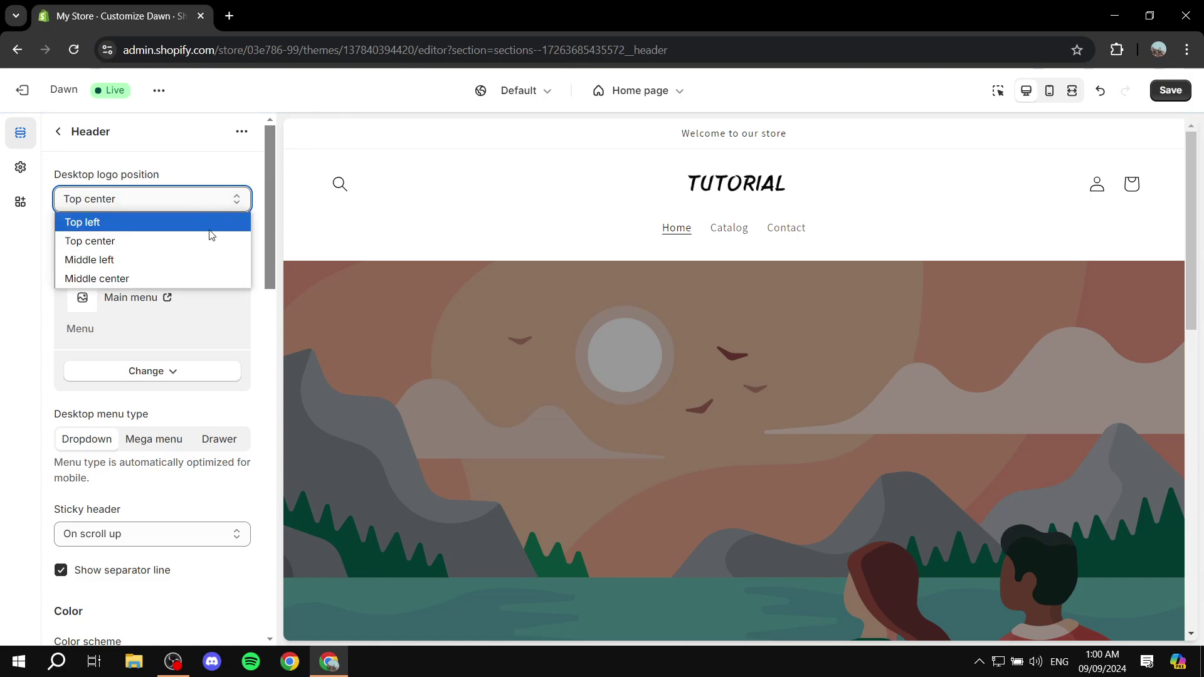
left_click(172, 279)
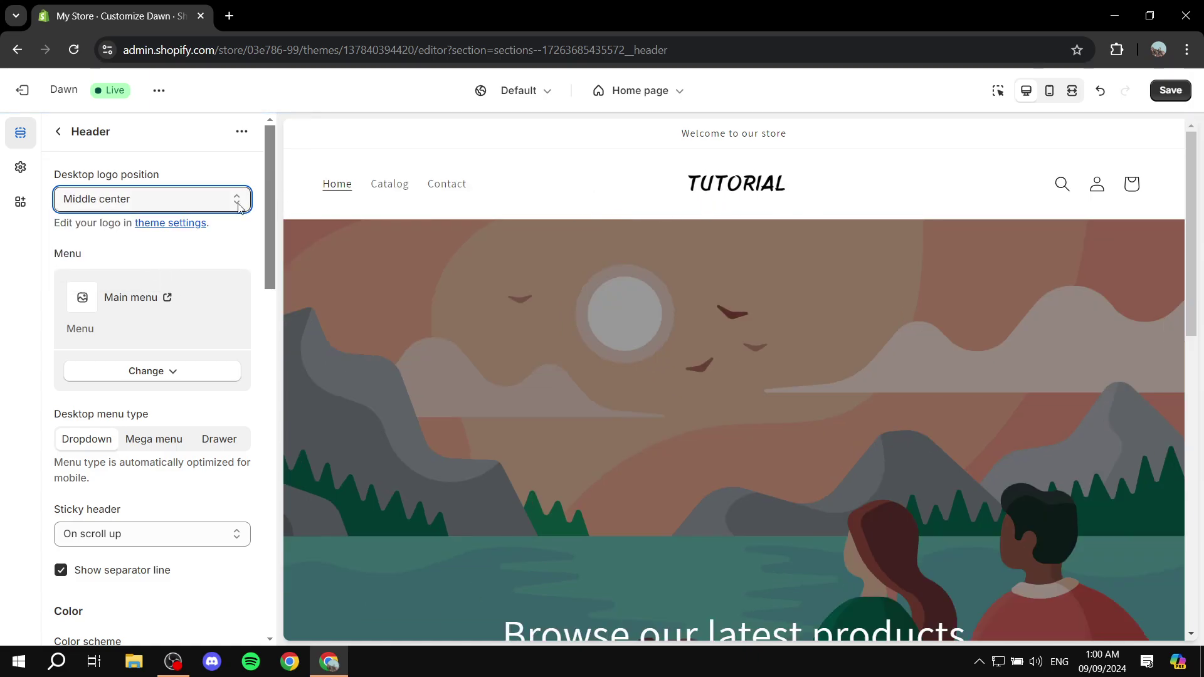
left_click(239, 207)
left_click(180, 203)
- Increase the desktop logo width in Theme settings > Logo to 200 px
left_click(20, 167)
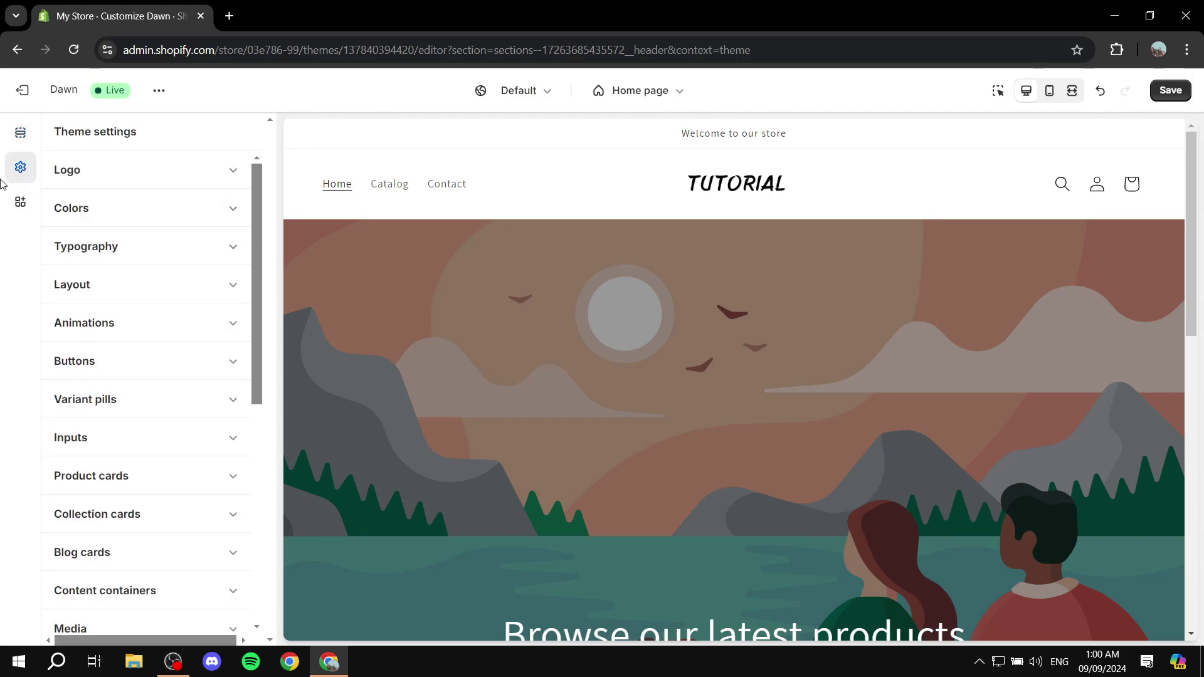
left_click(150, 178)
left_click_drag(94, 422, 123, 422)
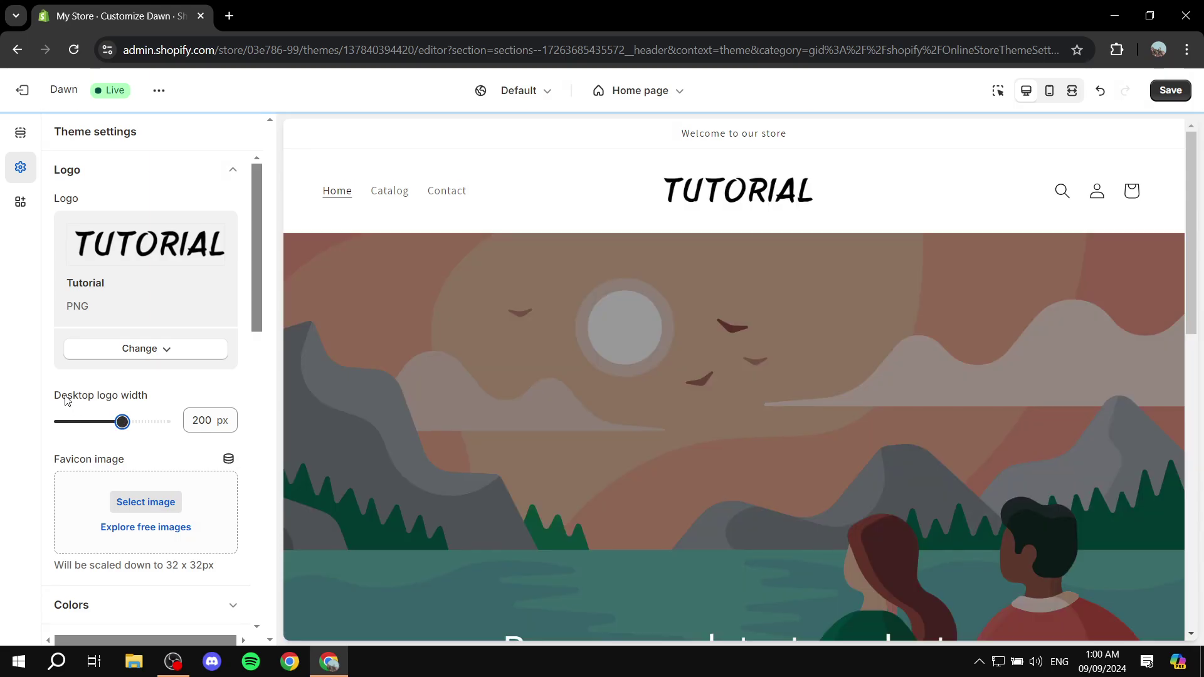
left_click(21, 133)
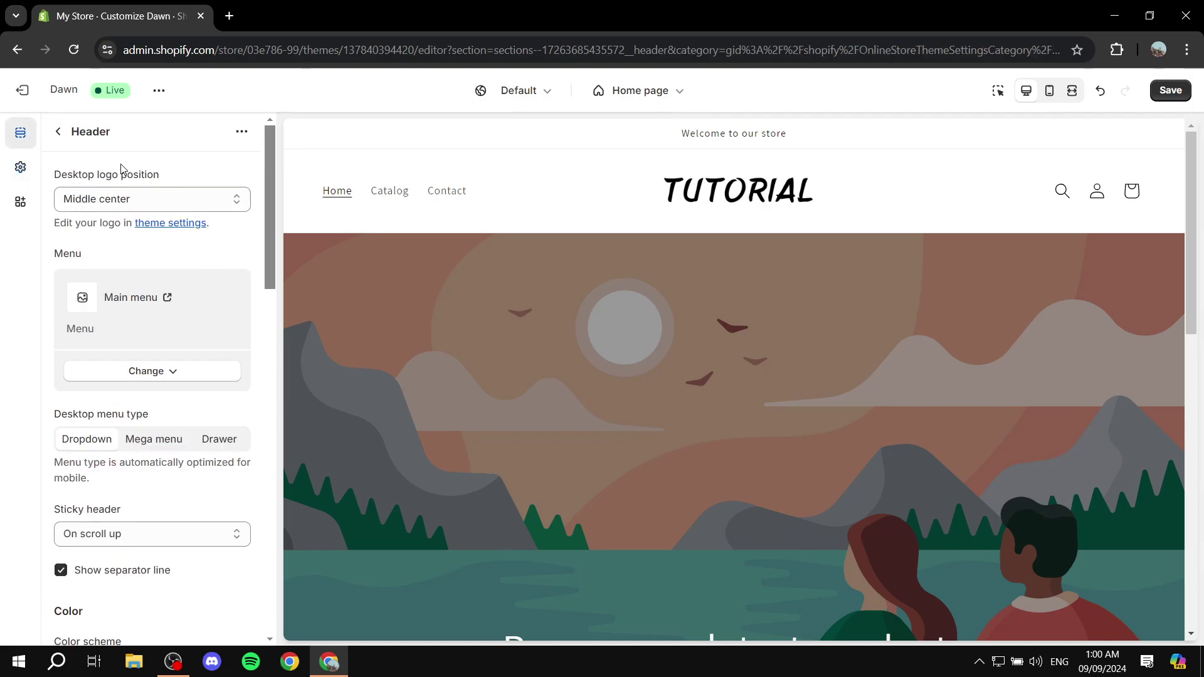
- Set the Header's Sticky header option to 'Always, reduce logo size'
scroll(194, 344, "down", 1)
scroll(194, 344, "down", 2)
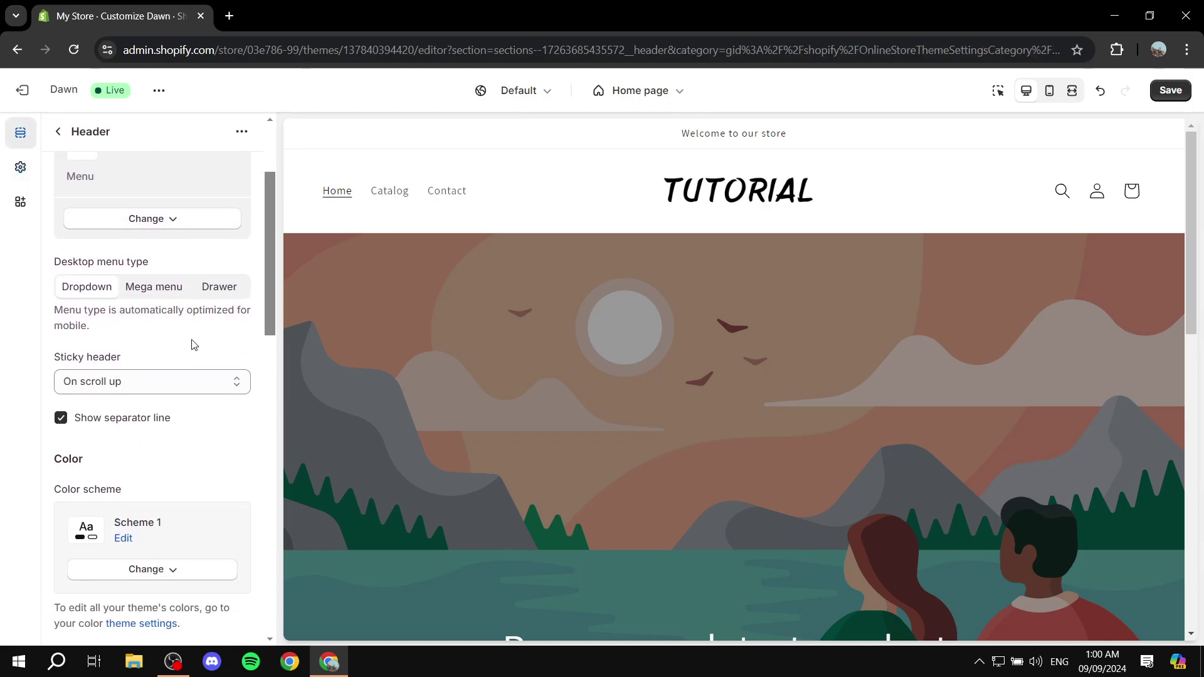
scroll(182, 351, "down", 10)
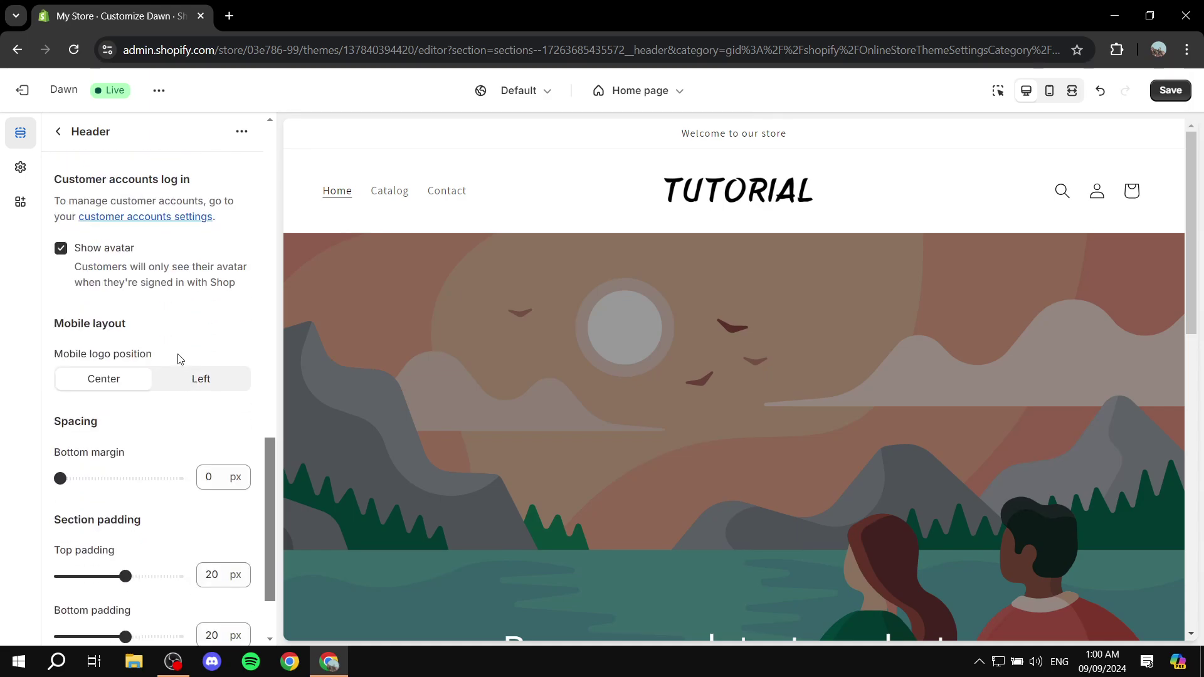
scroll(178, 358, "down", 2)
scroll(214, 404, "up", 10)
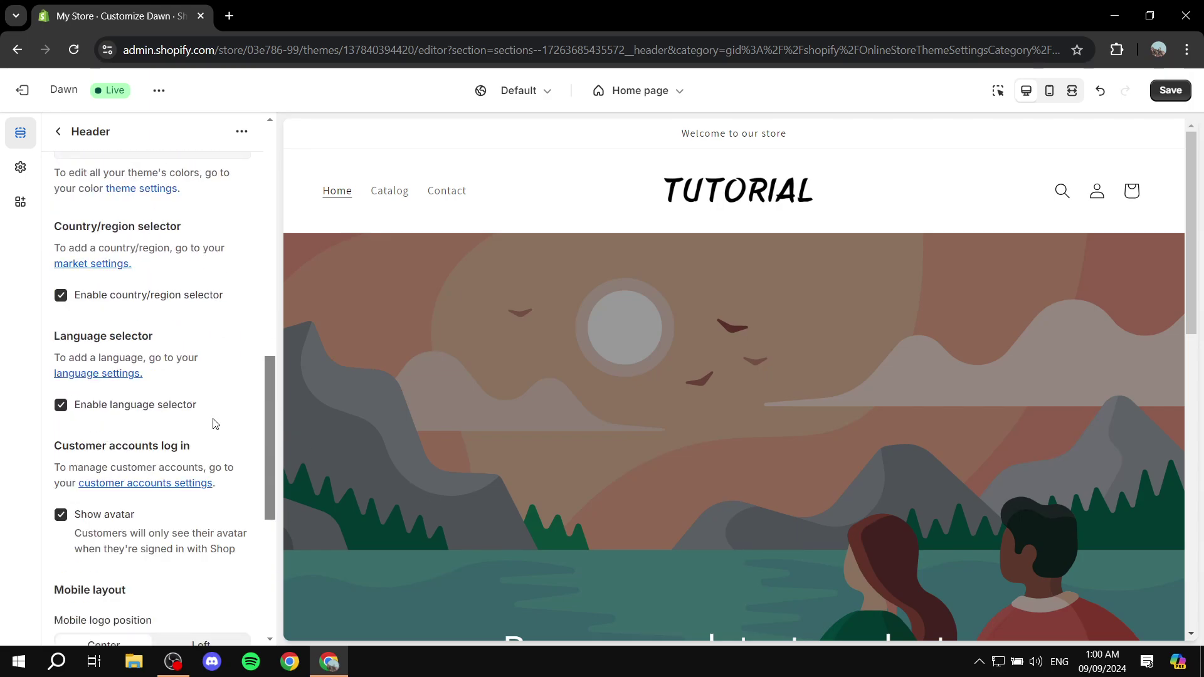
scroll(195, 366, "up", 4)
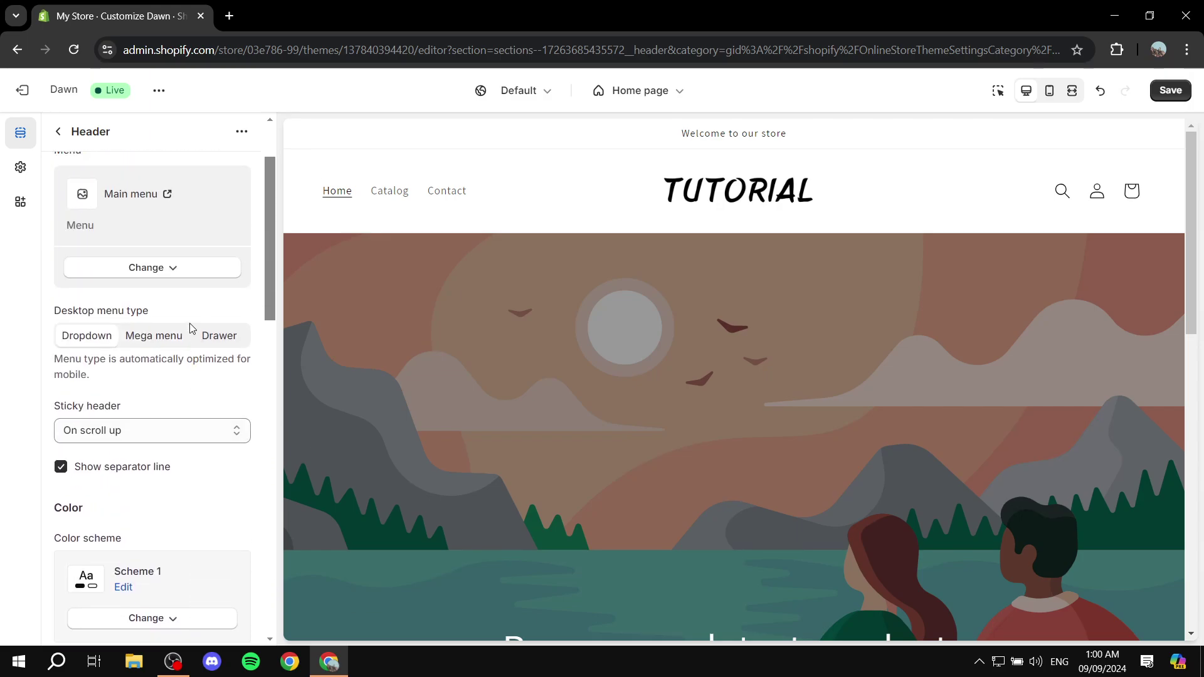
left_click(125, 434)
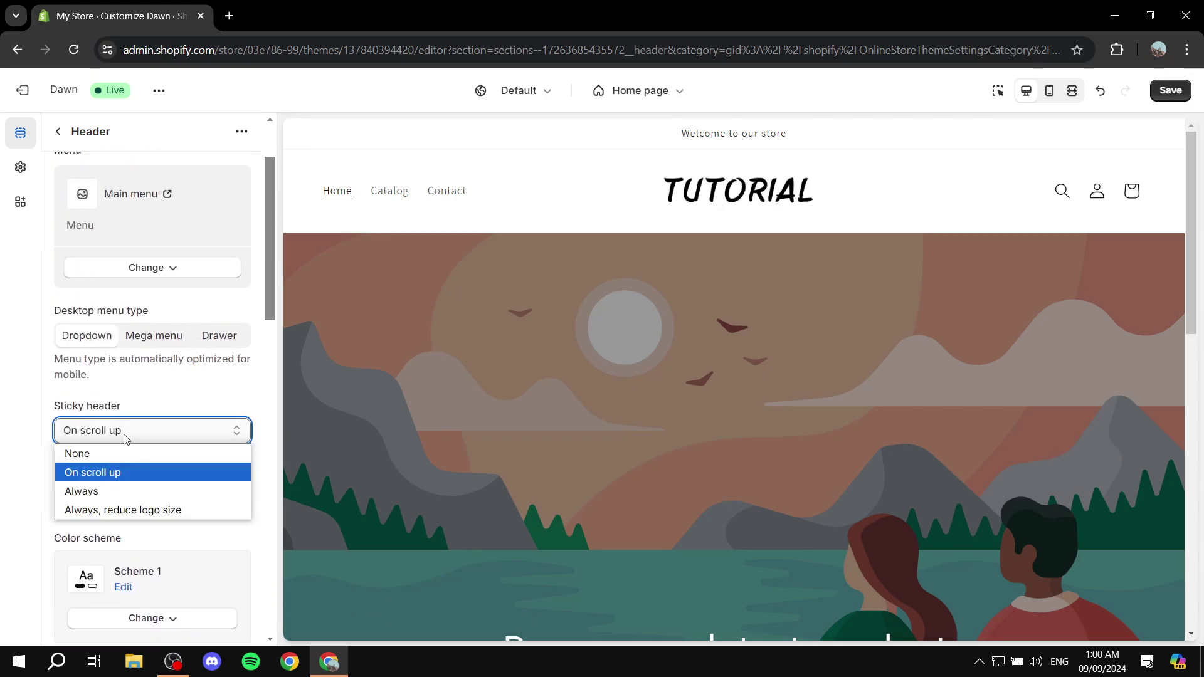
left_click(166, 509)
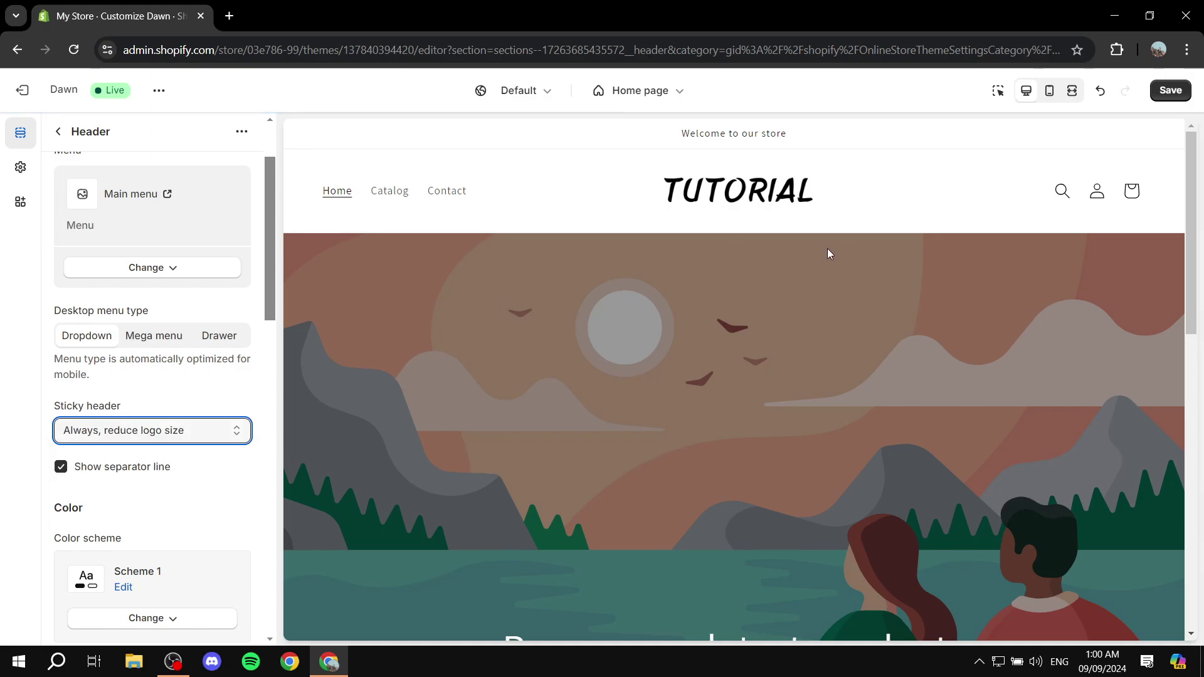
- Scroll the preview to check that the TUTORIAL logo shrinks in the sticky header
scroll(826, 248, "down", 5)
scroll(780, 256, "down", 5)
scroll(772, 232, "up", 10)
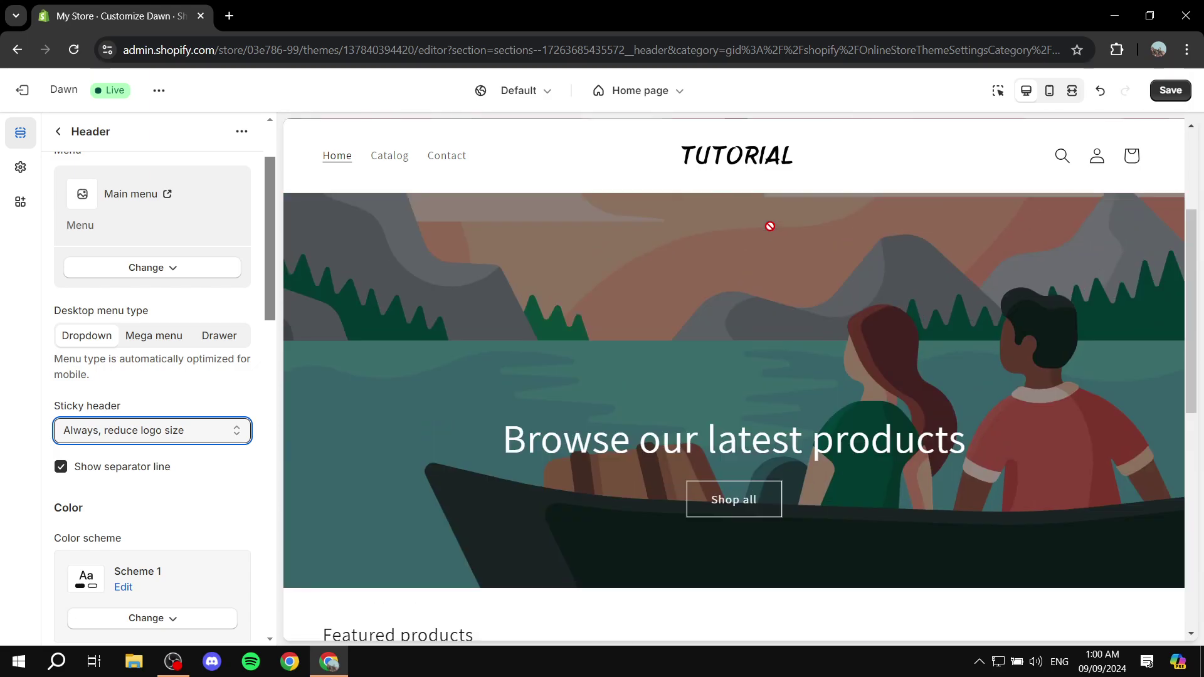
scroll(815, 245, "down", 10)
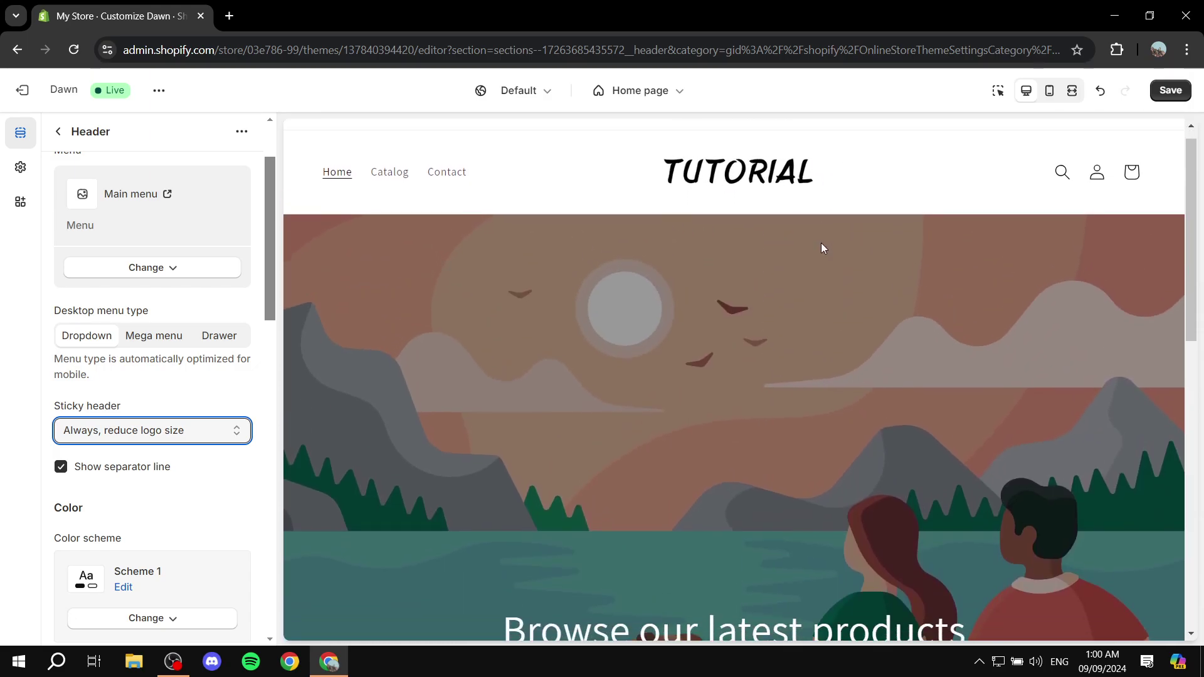
scroll(806, 237, "up", 10)
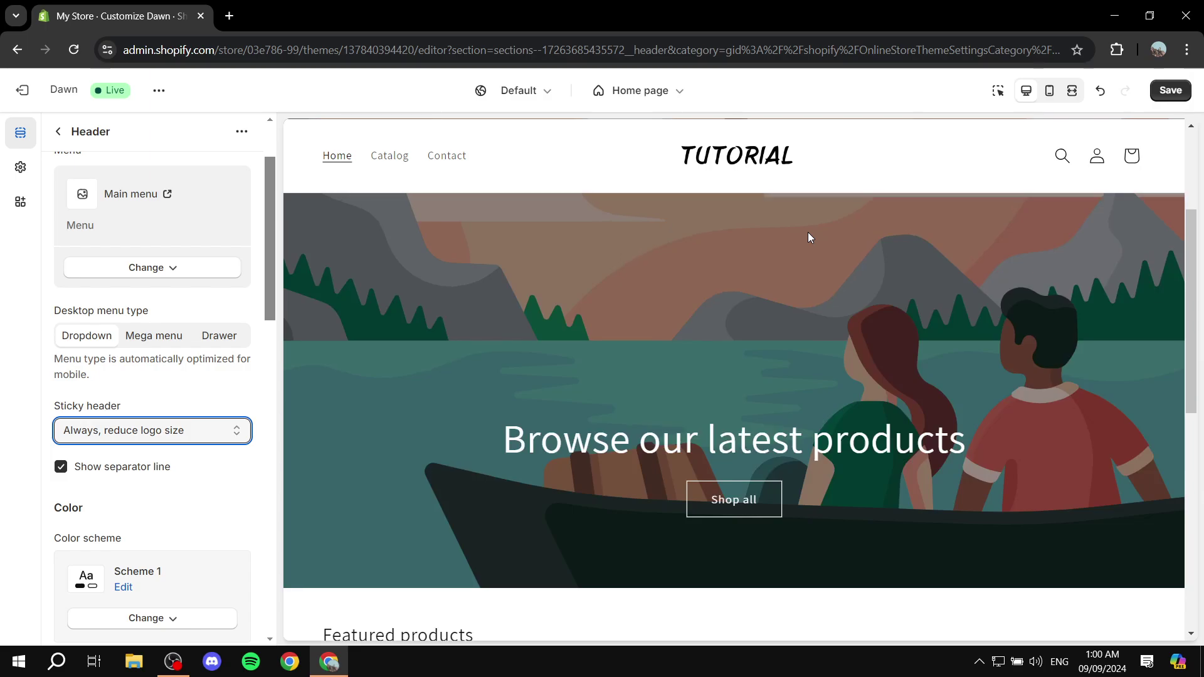
scroll(148, 354, "up", 2)
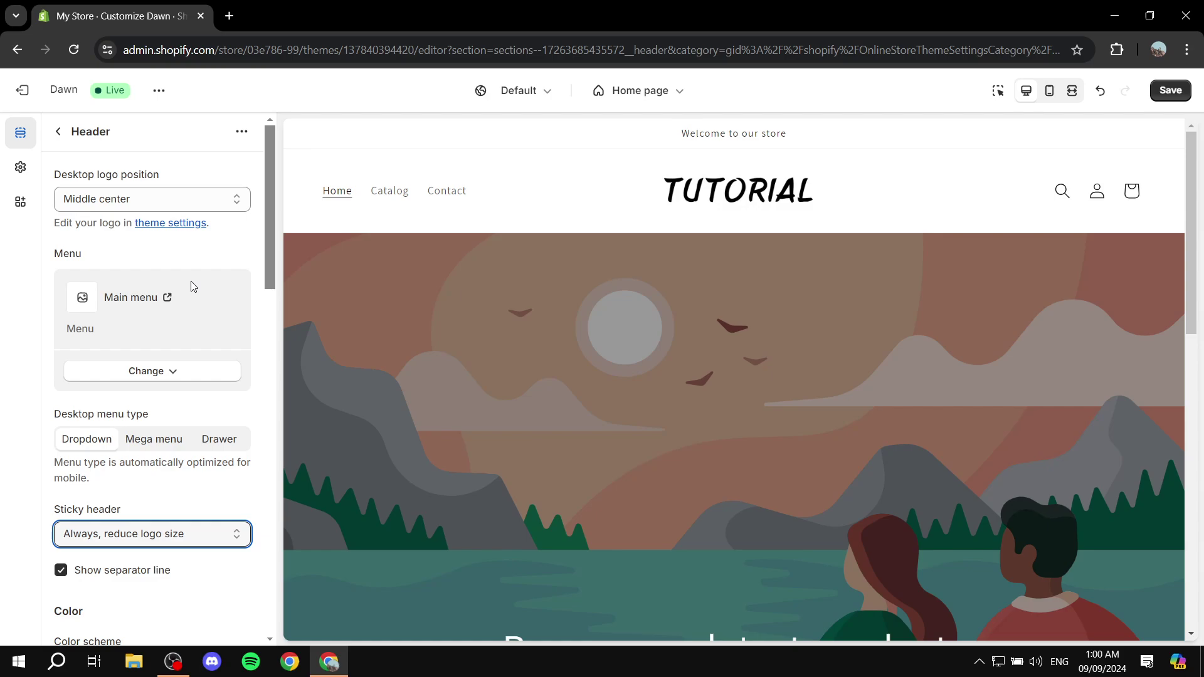
left_click(52, 134)
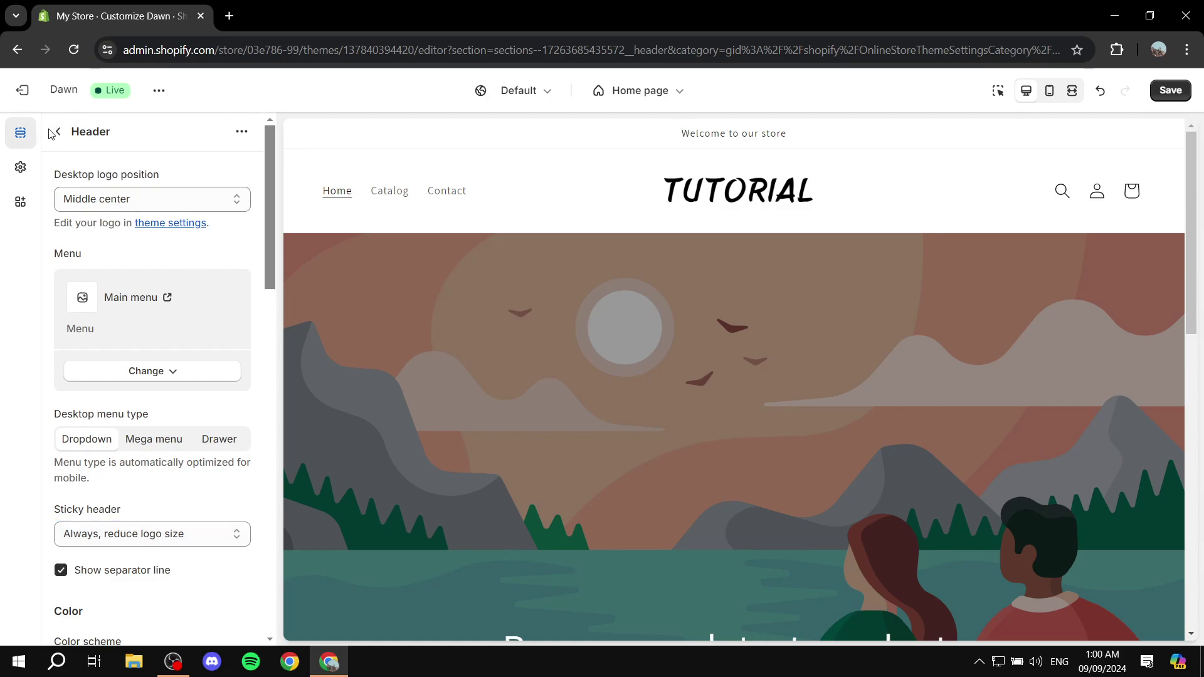